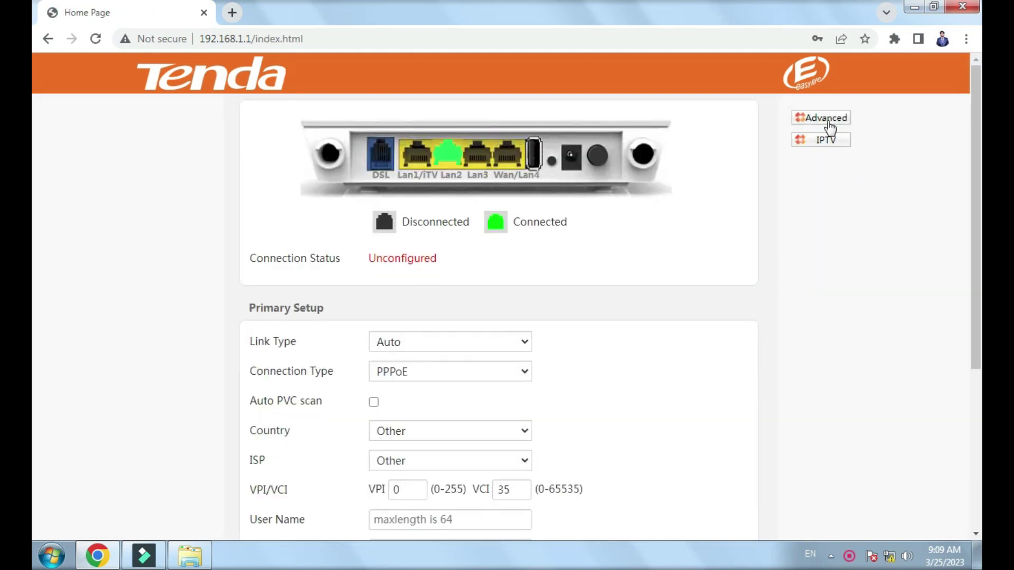
Open the firmware update page in the modem's advanced management settings
click(827, 120)
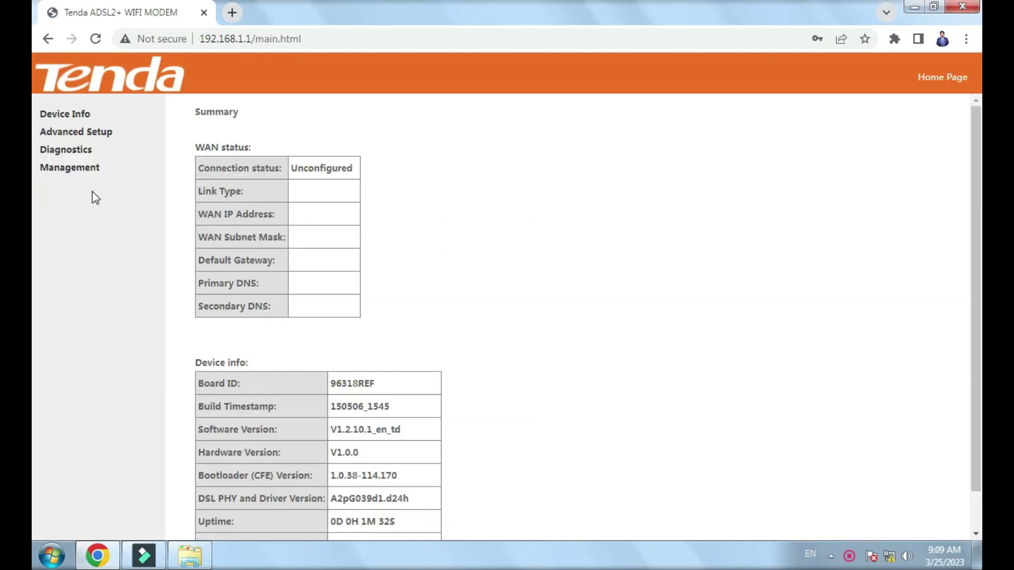
click(85, 168)
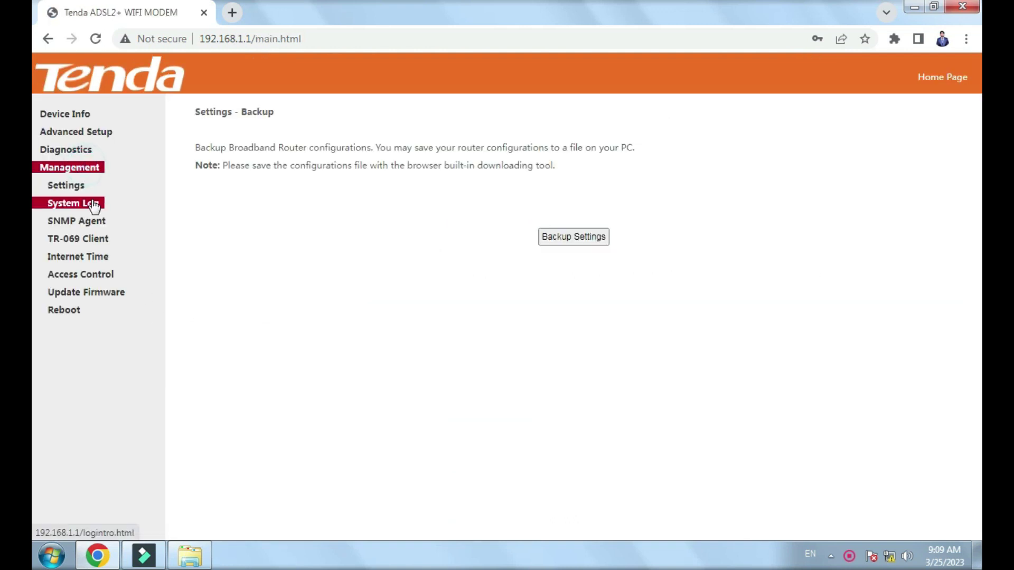
click(107, 294)
Load the ADM-206-DSL-2750U_ME_NOF_R1994_20170317 image as the software file, start the software update and confirm the upgrade
click(332, 292)
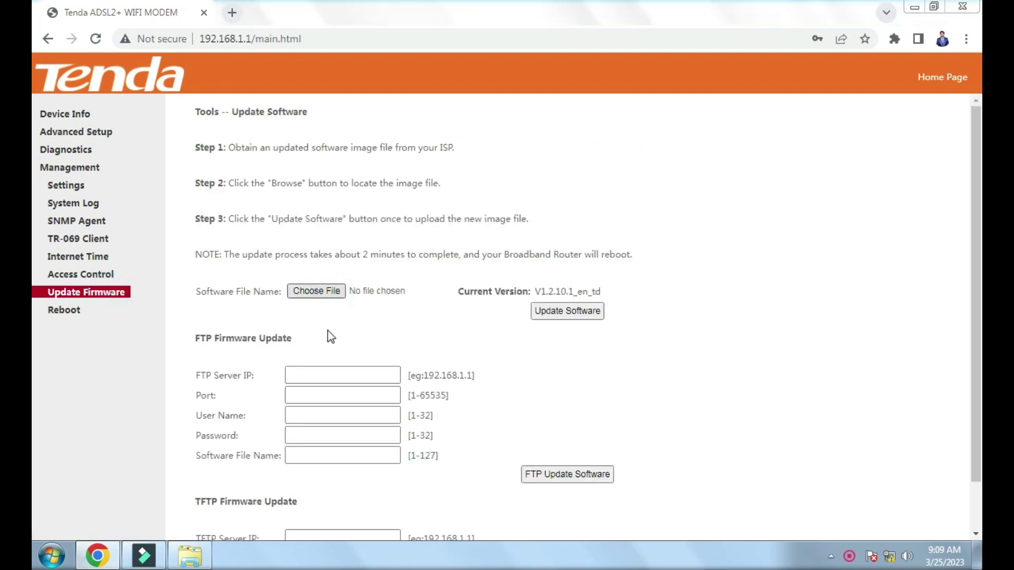
drag(490, 106, 490, 182)
double_click(335, 164)
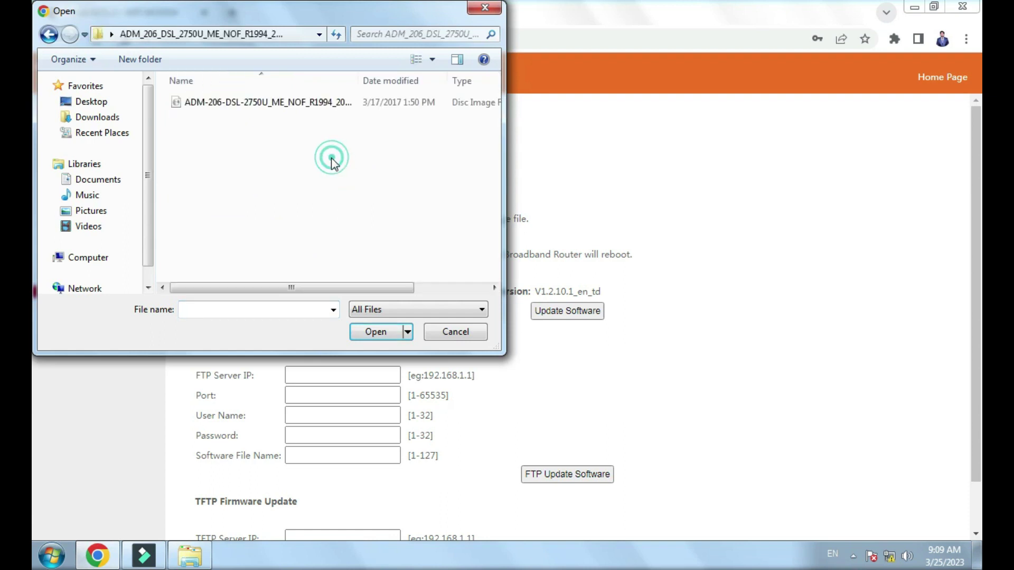
double_click(263, 105)
click(576, 311)
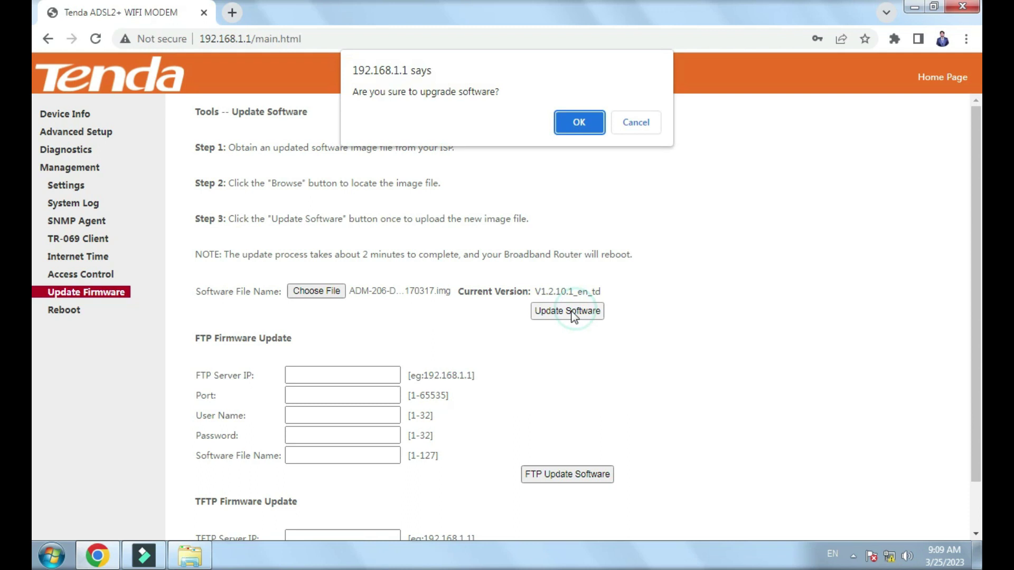
click(575, 123)
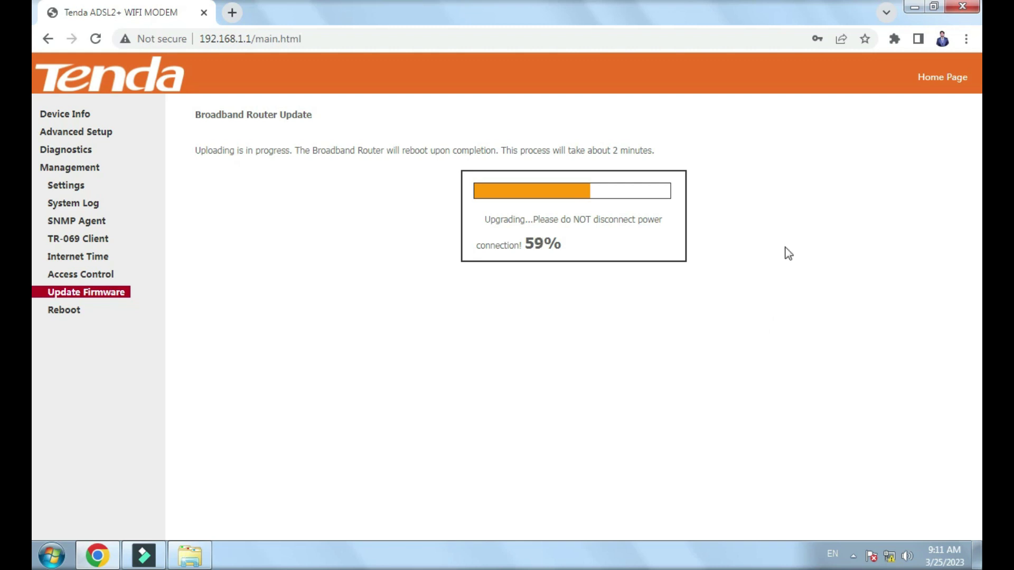
Switch to the ADM_206_DSL_2750U firmware folder in Windows Explorer and display its contents as large icons
click(913, 7)
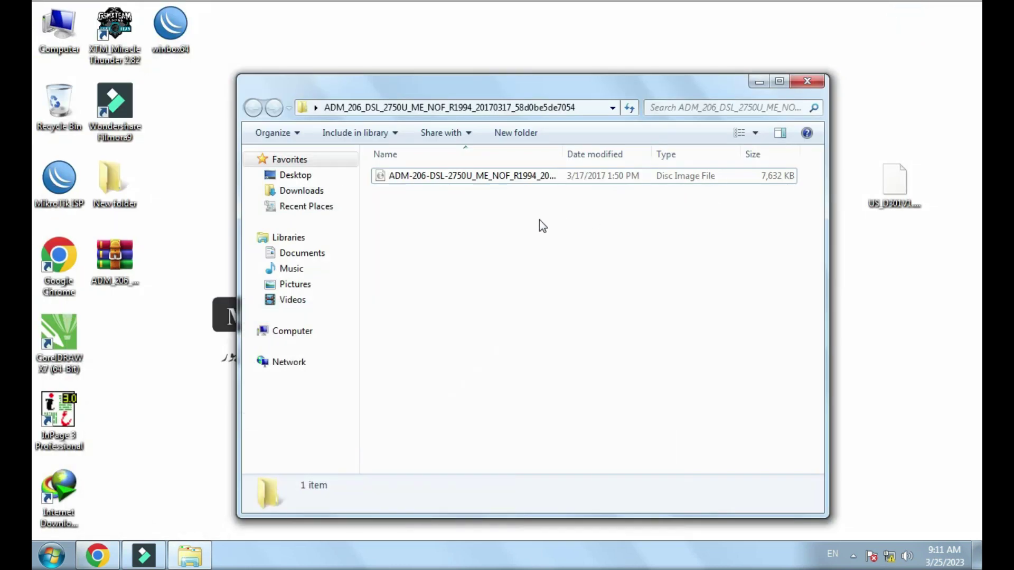
click(518, 178)
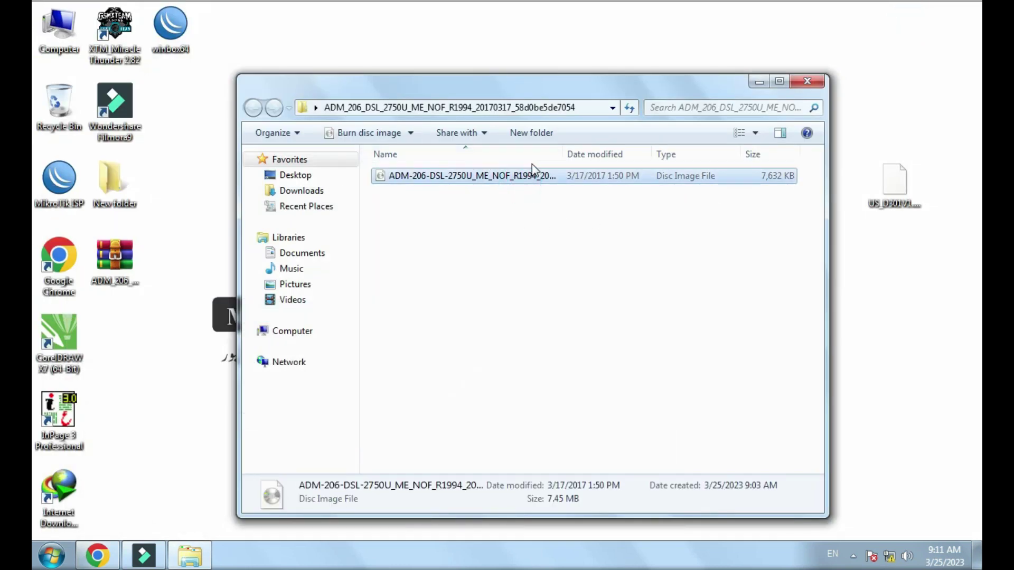
click(737, 133)
click(737, 133)
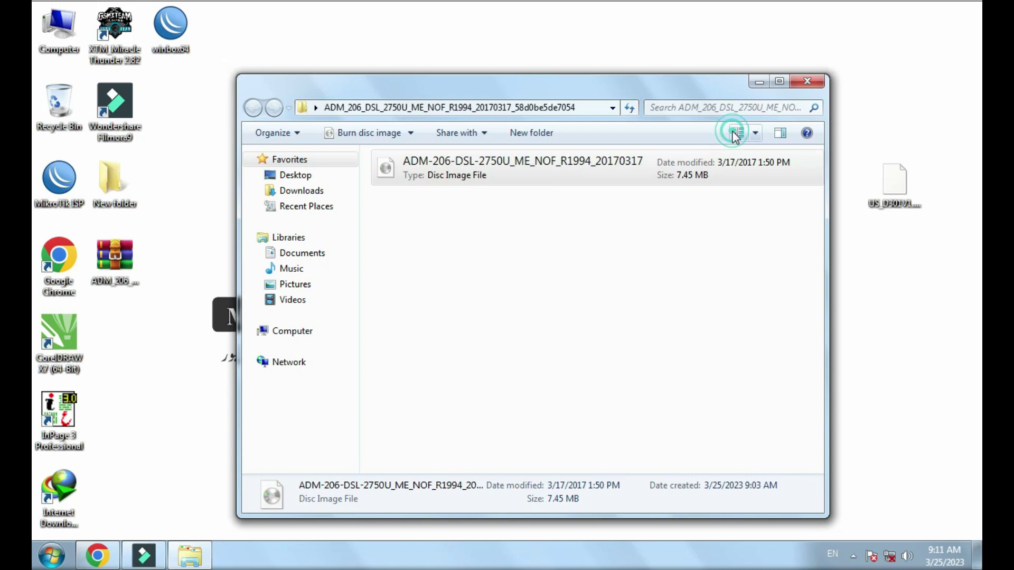
click(736, 133)
click(584, 276)
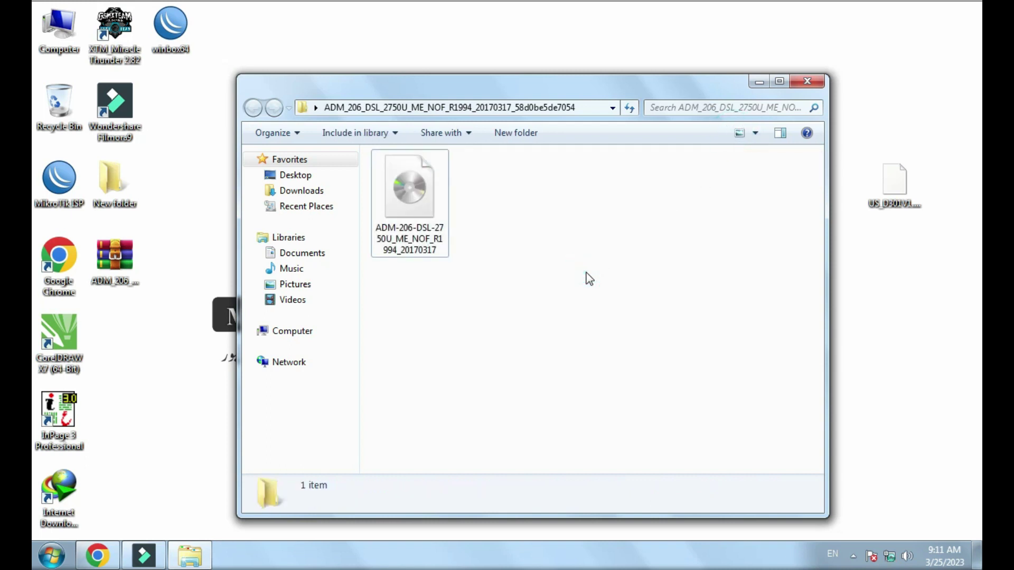
Examine the full names of the ADM-206 image file and the US_D301V1 file on the desktop, and switch back to Chrome
click(402, 254)
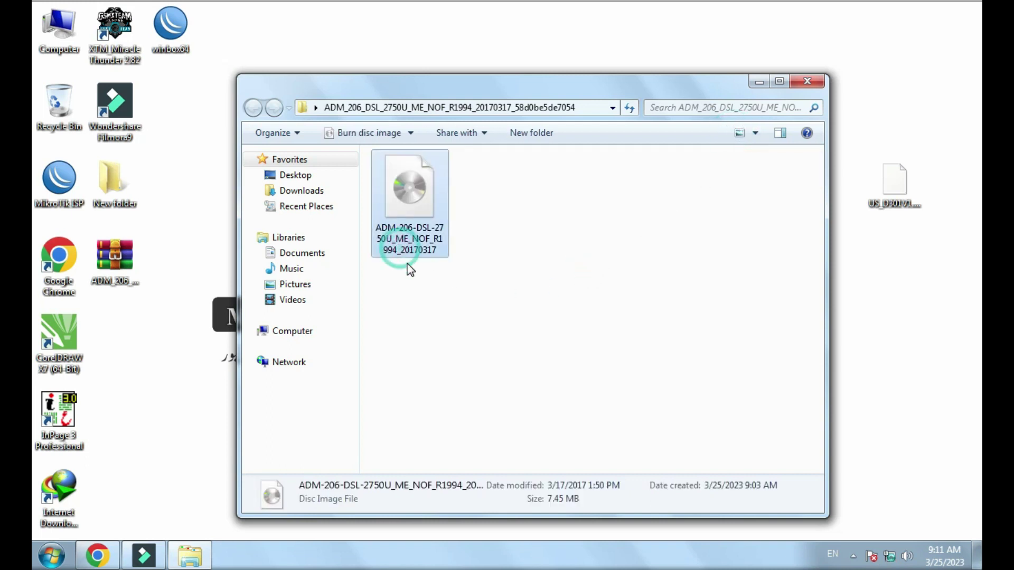
click(405, 295)
click(393, 244)
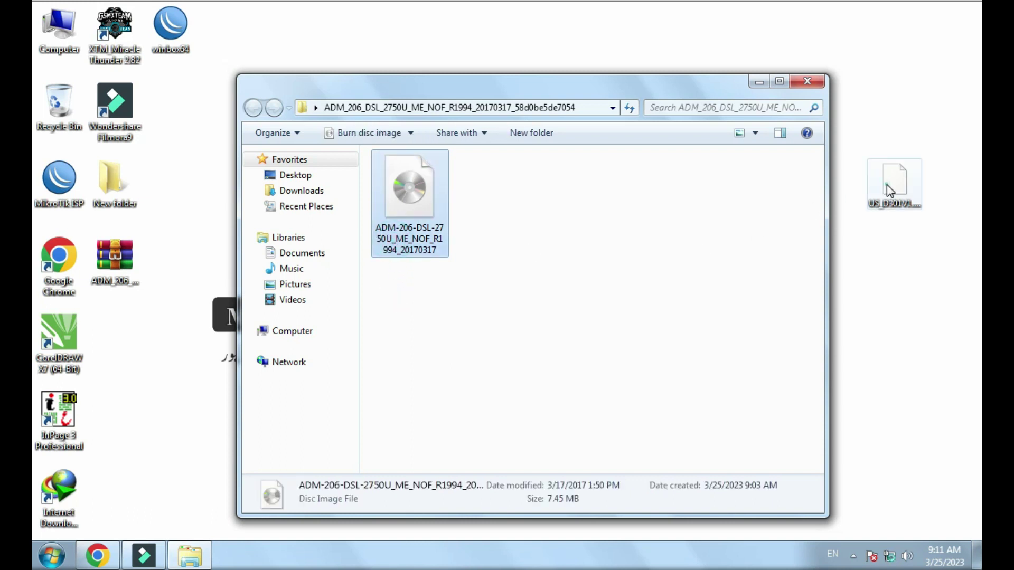
click(885, 184)
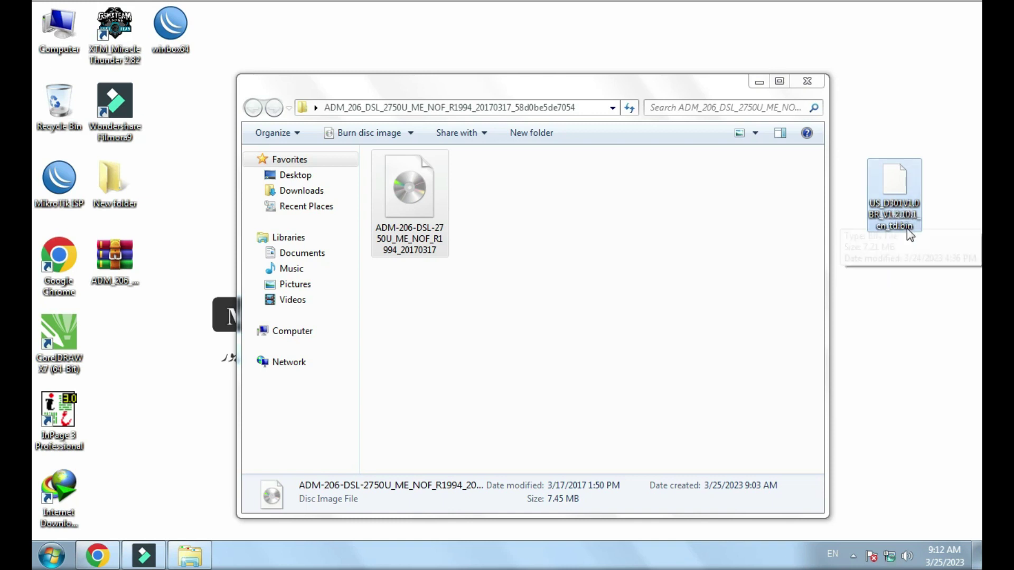
click(527, 327)
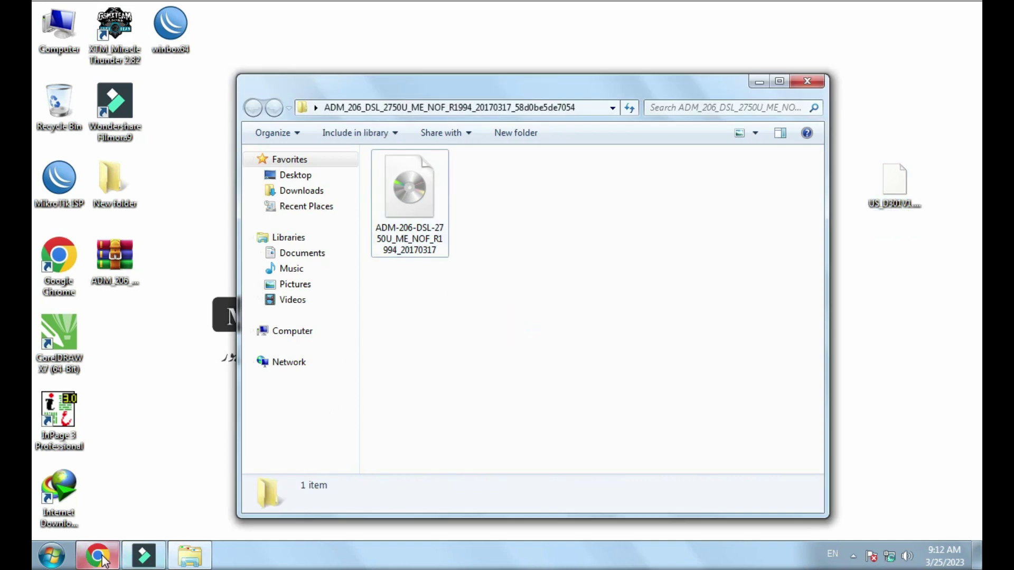
click(107, 538)
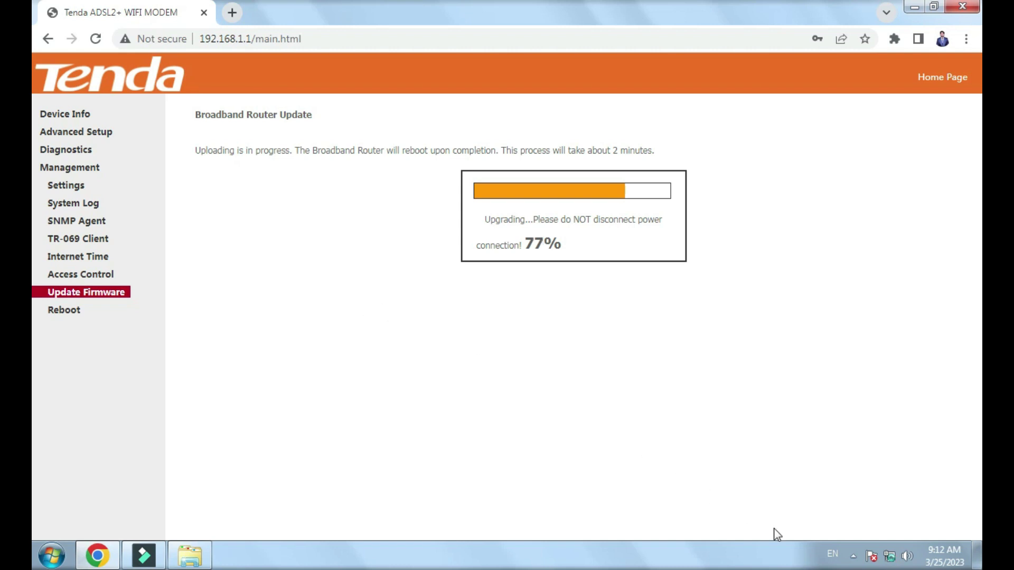
Check the Local Area Connection's network details in the Network and Sharing Center, close them and minimize the window
click(889, 557)
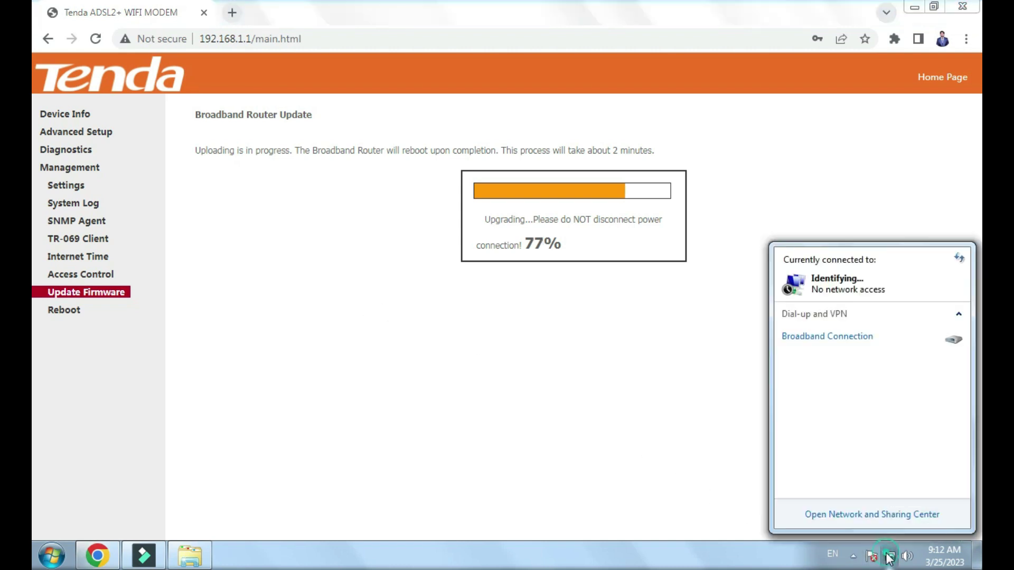
click(887, 515)
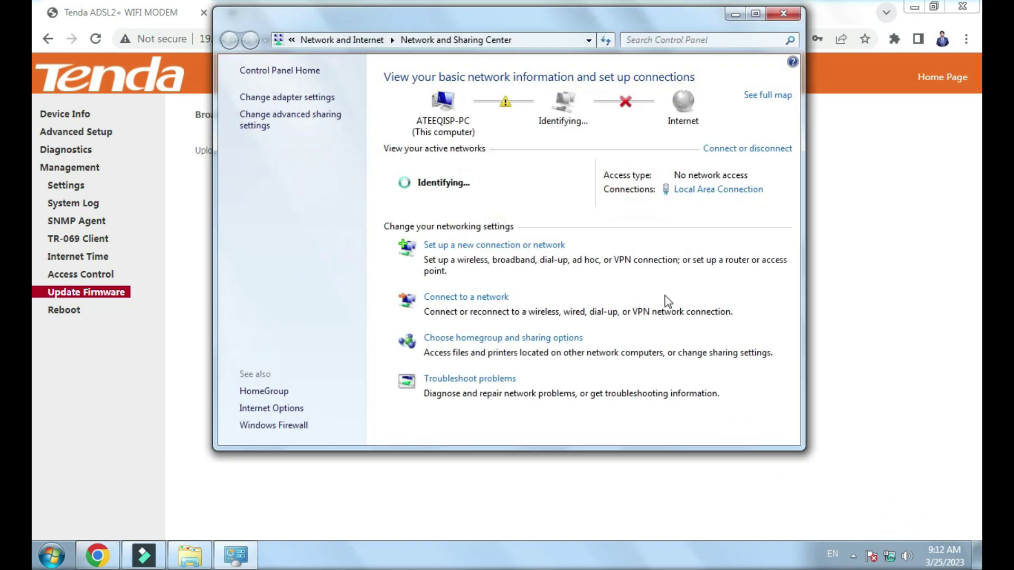
click(702, 190)
click(445, 269)
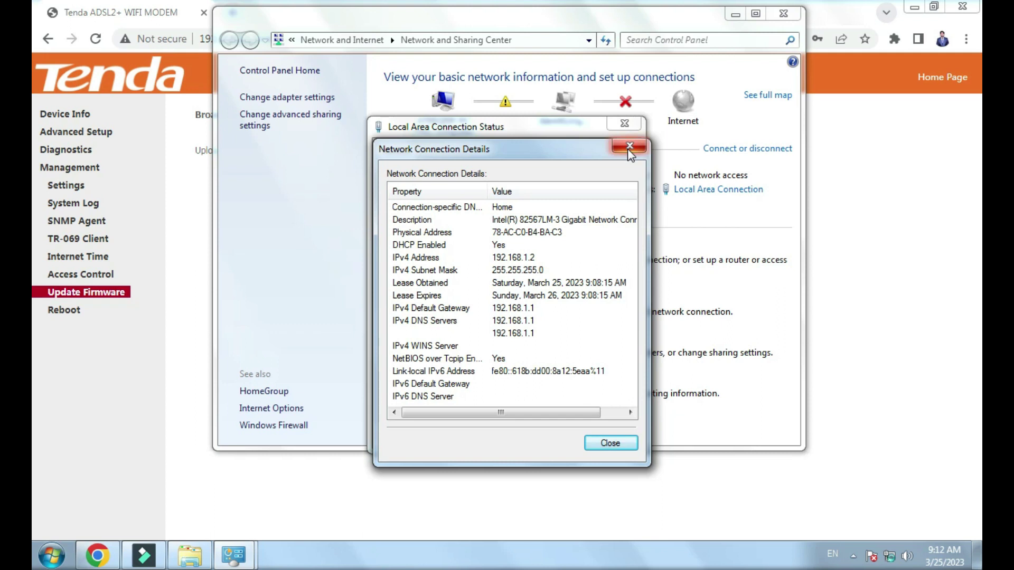
click(627, 147)
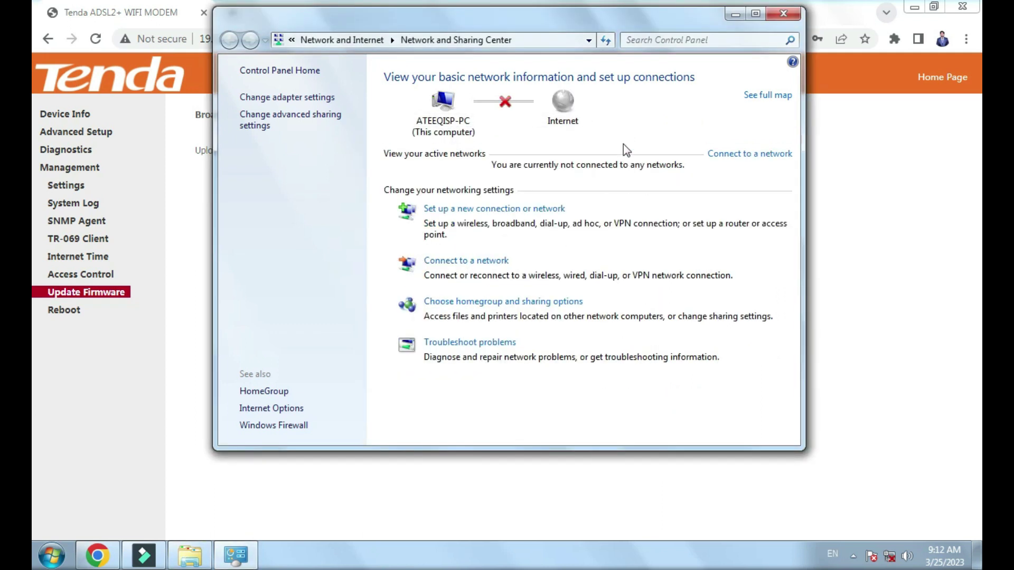
drag(705, 24, 777, 107)
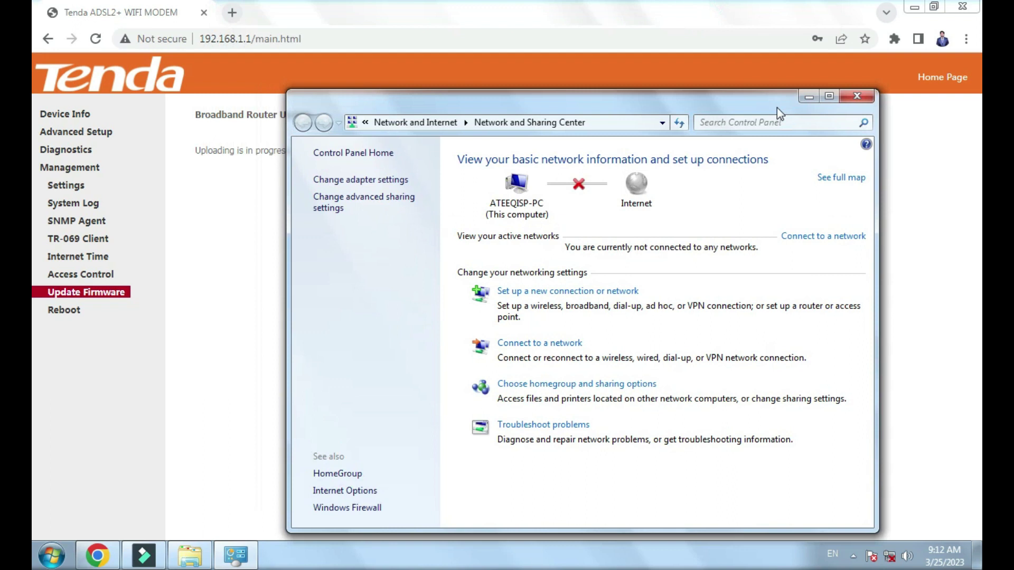
click(808, 97)
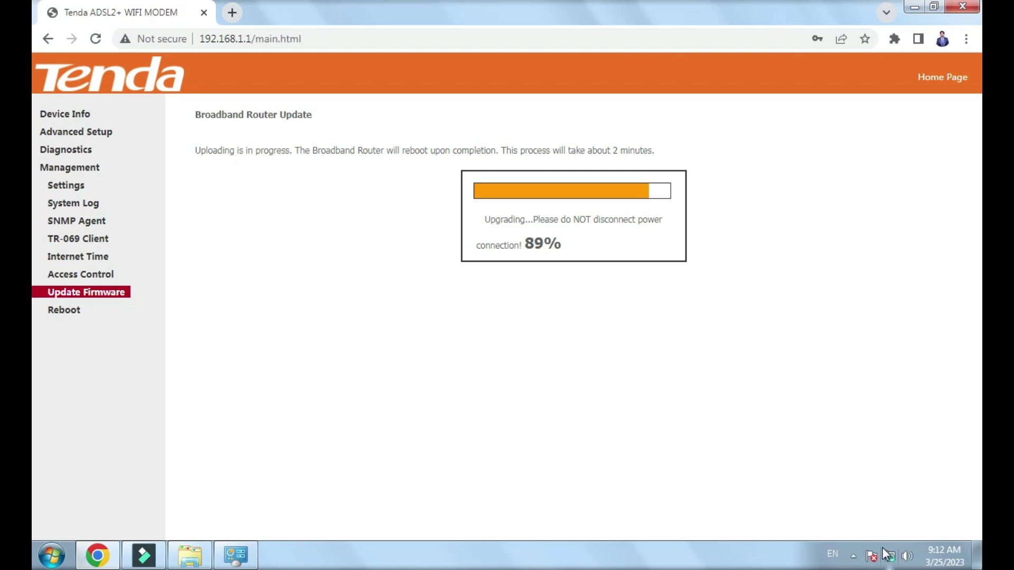
Recheck the active network status in the Network and Sharing Center during the upgrade and close the window
mouse_move(890, 557)
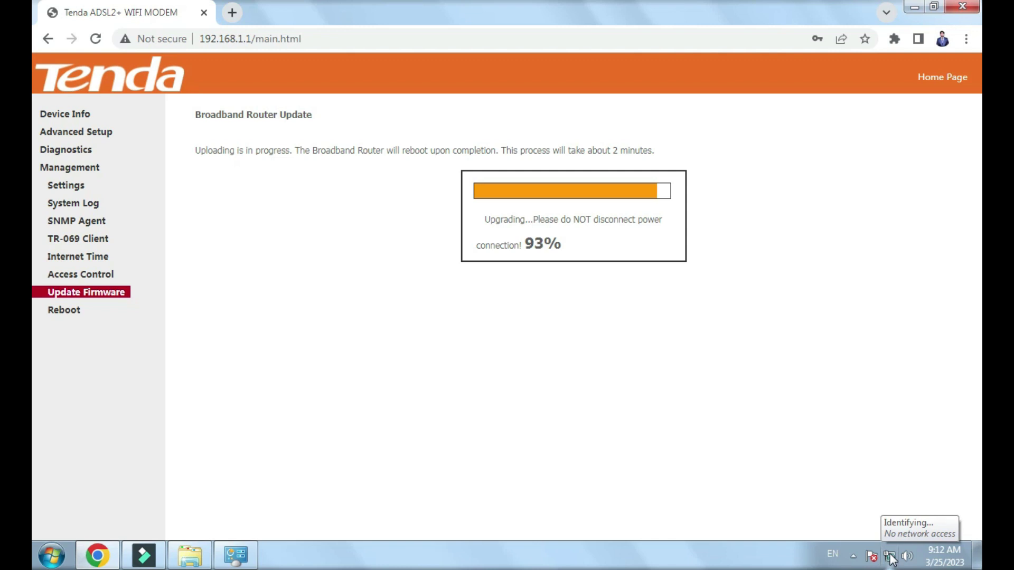
right_click(890, 559)
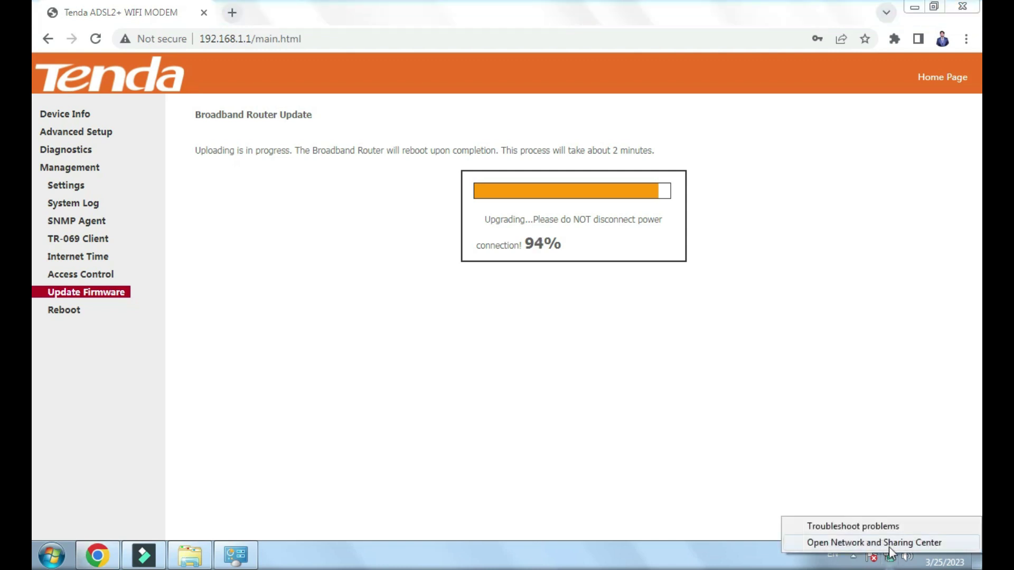
click(890, 544)
click(766, 272)
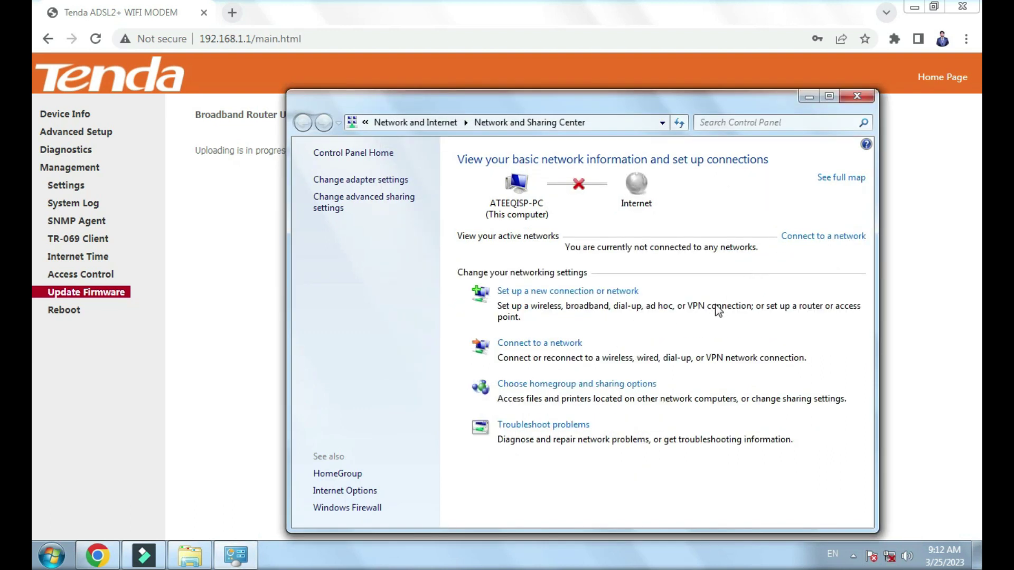
click(857, 97)
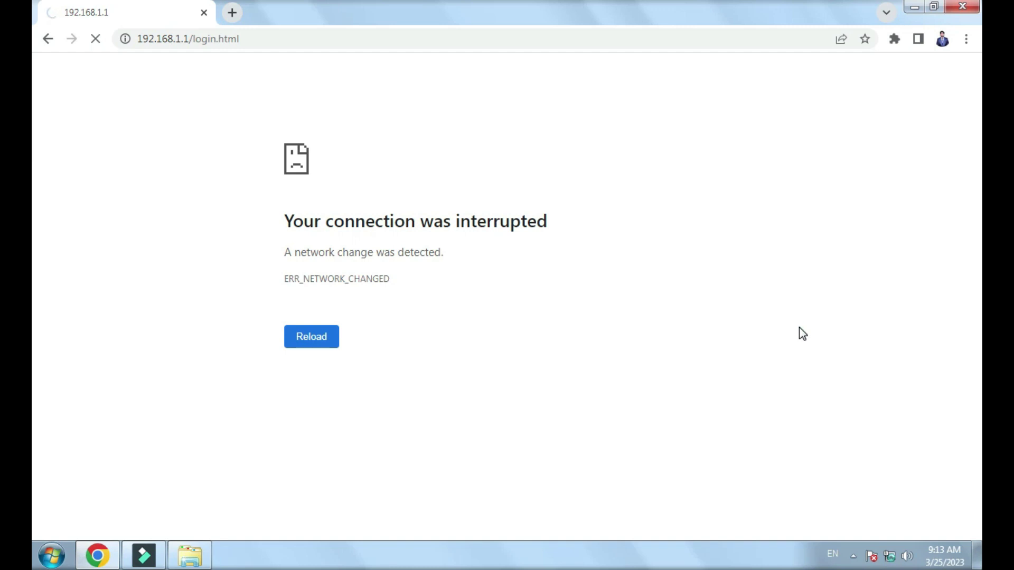
Reopen the Network and Sharing Center, view the Local Area Connection's details again, and close the details and status dialogs
click(895, 563)
click(890, 515)
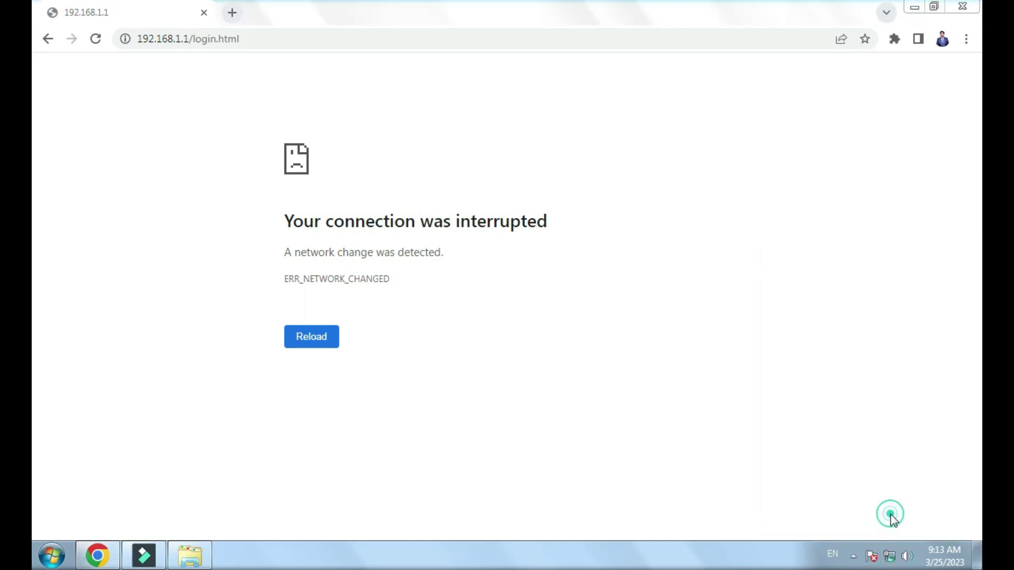
click(766, 275)
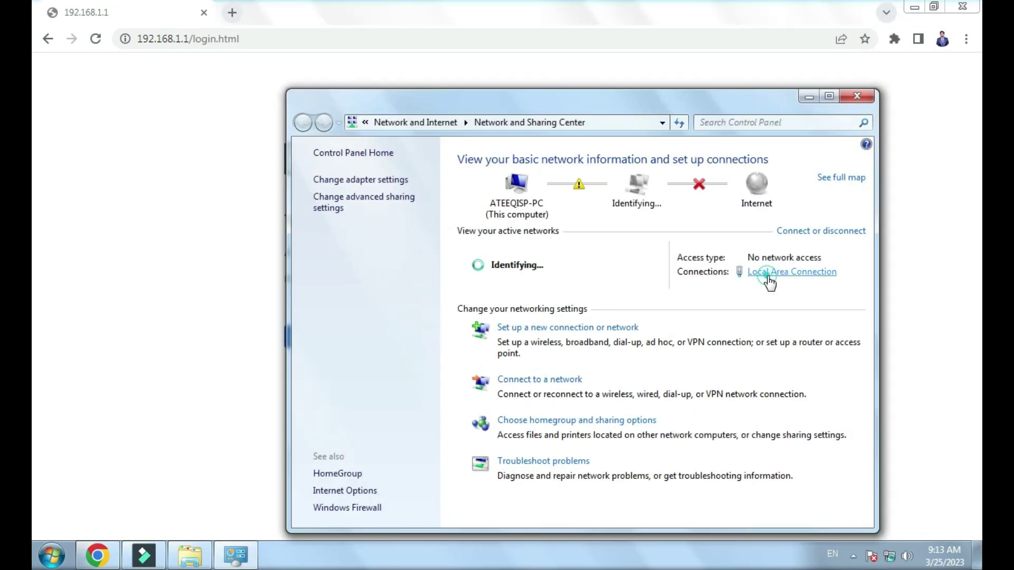
click(438, 269)
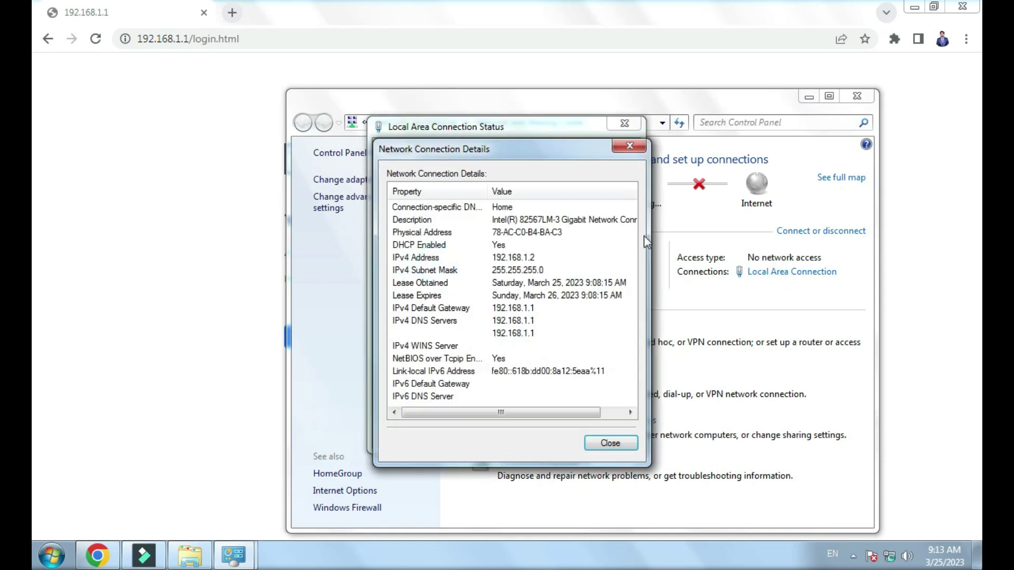
click(629, 146)
click(626, 127)
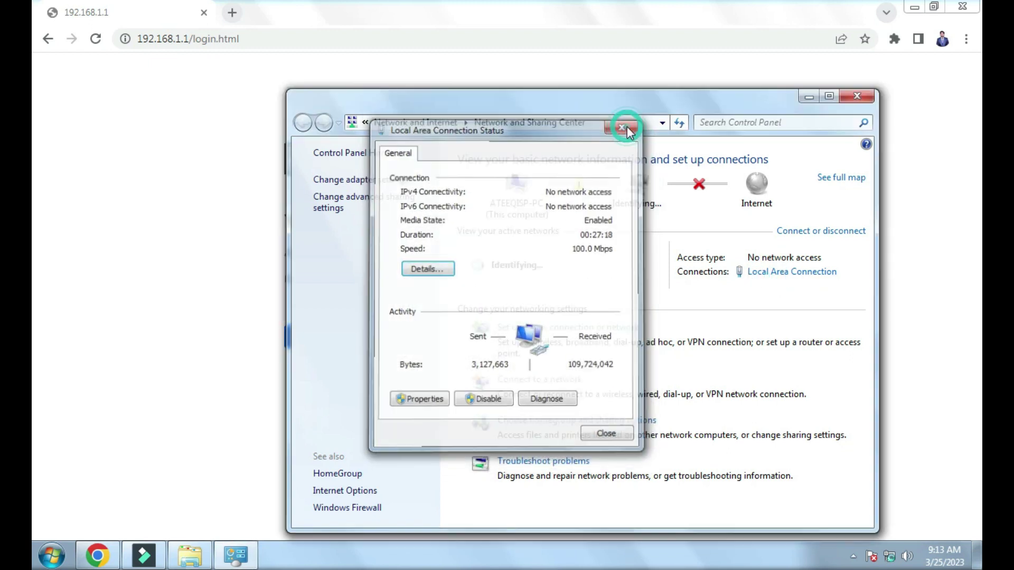